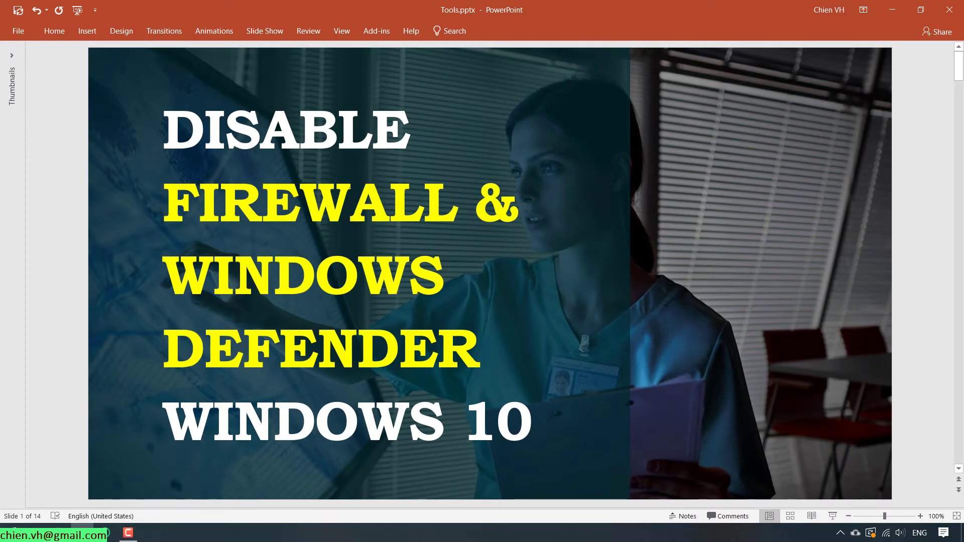
Step: Search 'fire' from the Start menu and open Windows Security's Firewall & network protection page
click(330, 195)
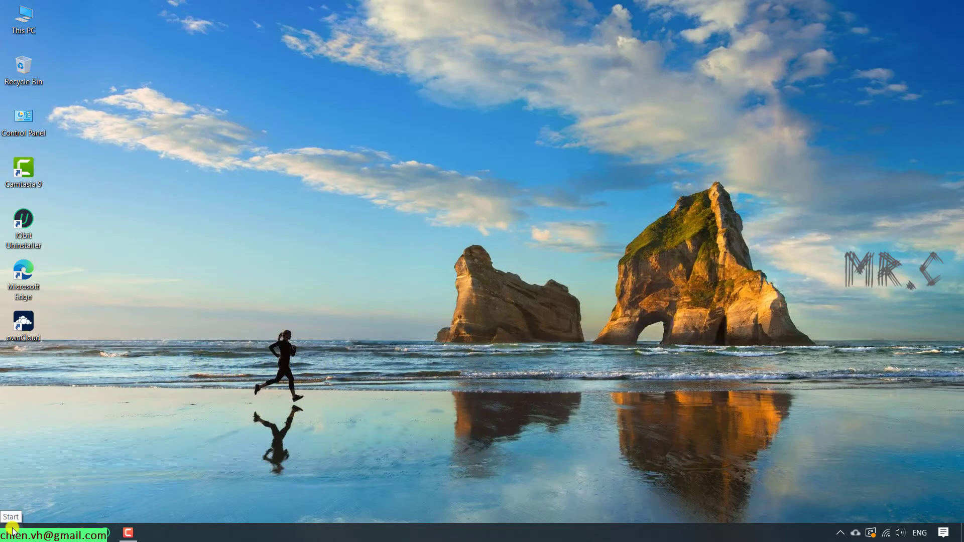
click(11, 531)
text(fire)
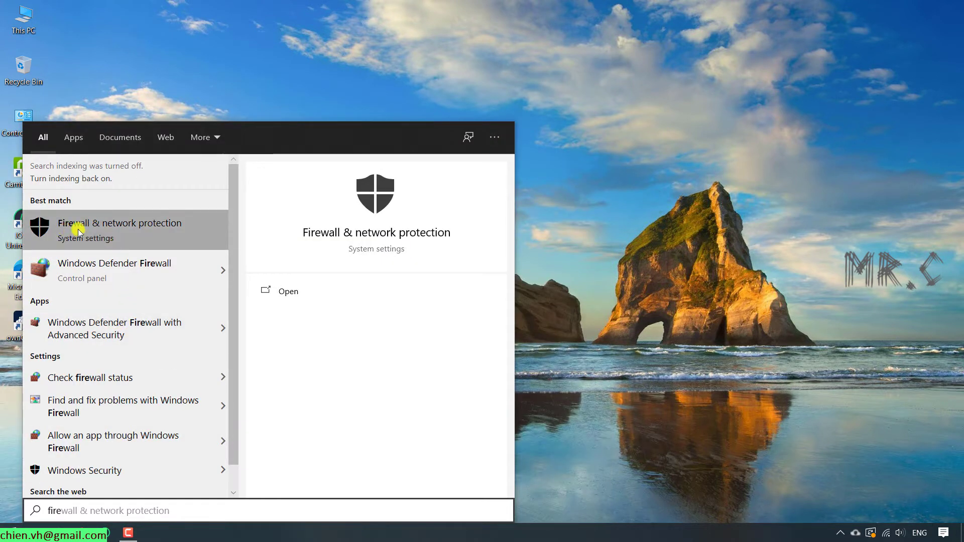
click(94, 230)
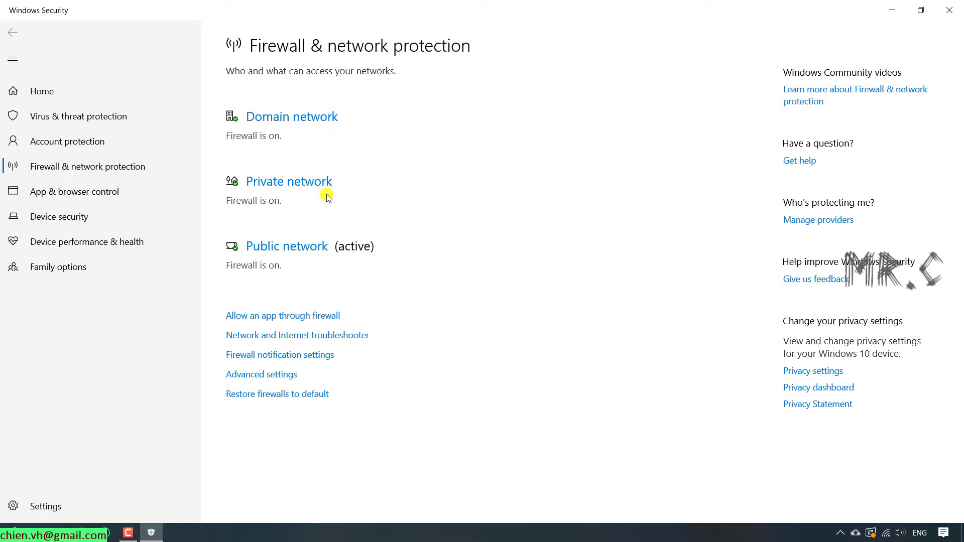
Step: Turn off Microsoft Defender Firewall for the Domain network
click(275, 122)
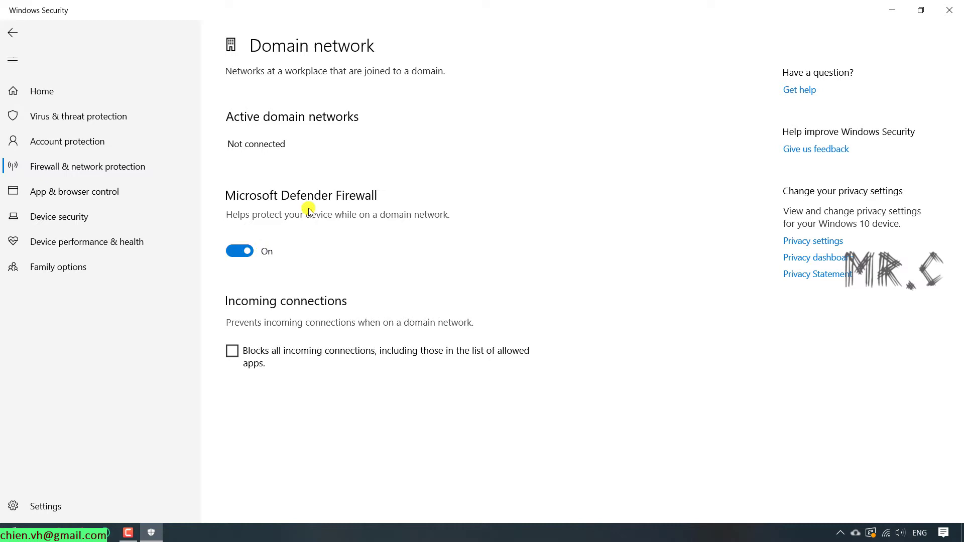
click(240, 251)
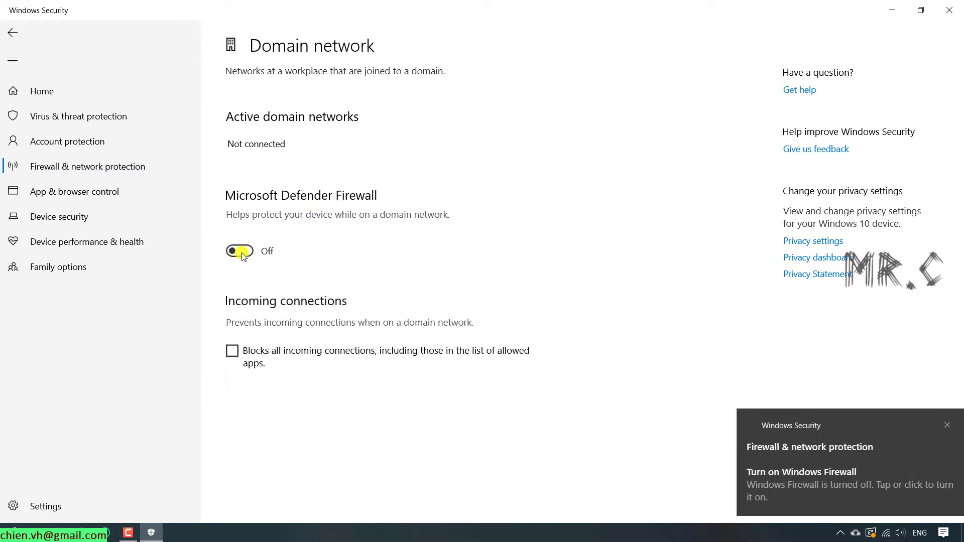
click(17, 29)
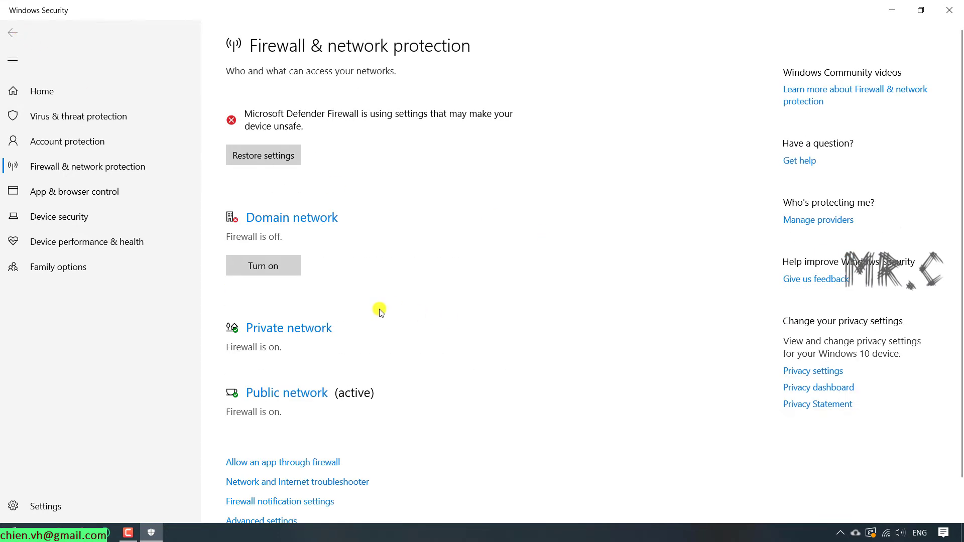
scroll(378, 308, down, 2)
Step: Turn off Microsoft Defender Firewall for the Private network
click(259, 265)
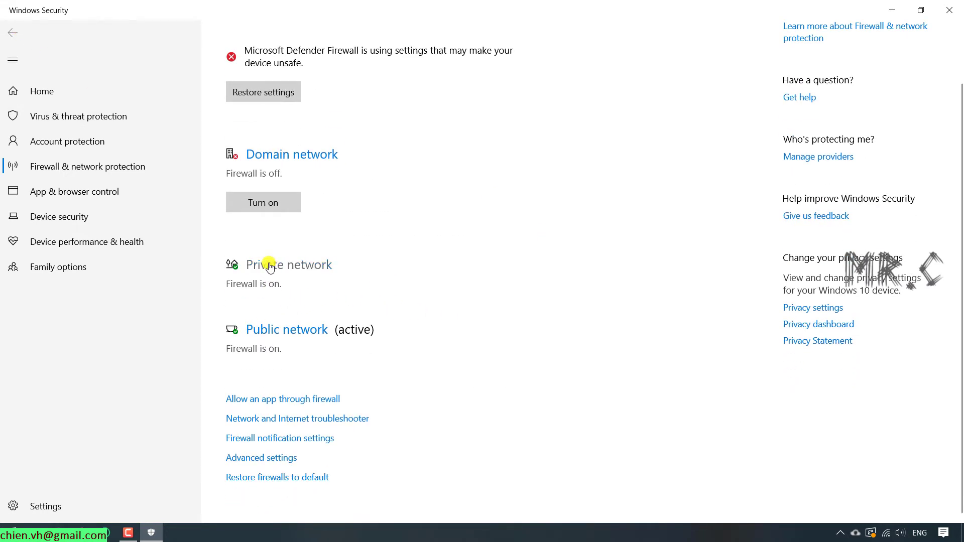
click(239, 263)
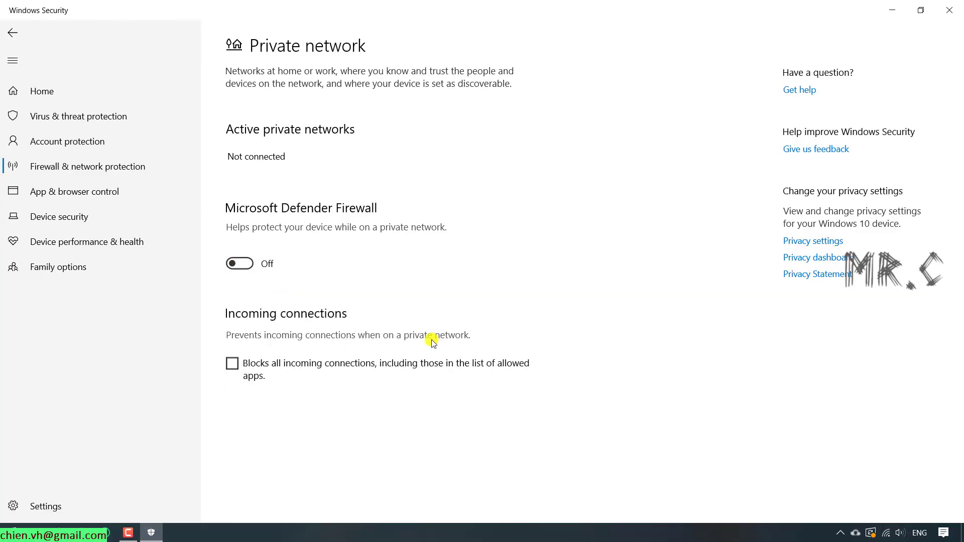
click(12, 31)
scroll(256, 331, down, 2)
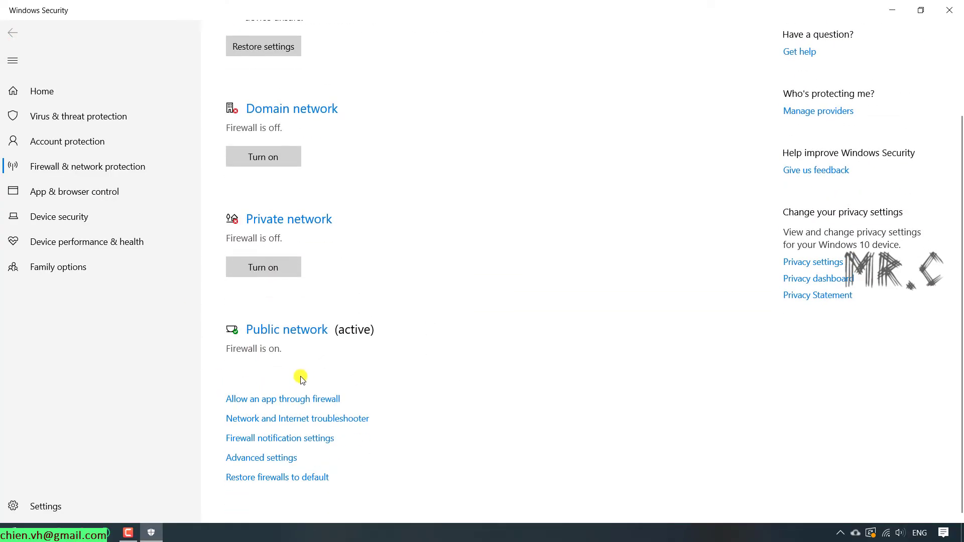
Step: Turn off Microsoft Defender Firewall for the Public network and review the overview
click(268, 334)
click(238, 263)
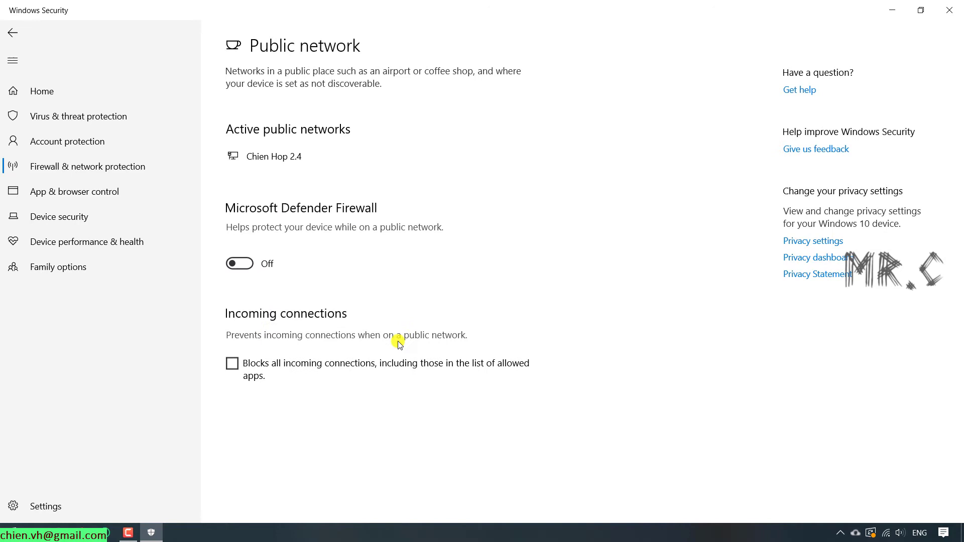
click(14, 30)
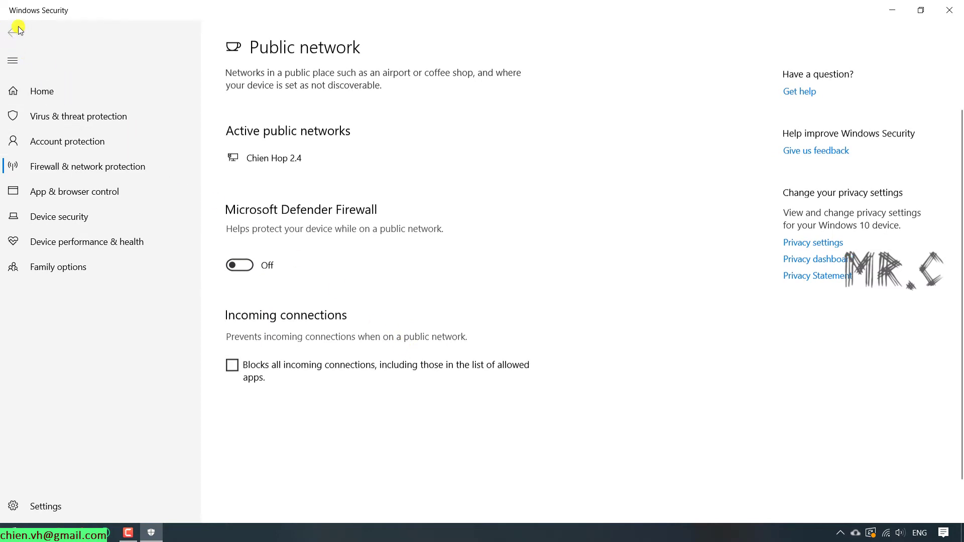
scroll(374, 239, down, 4)
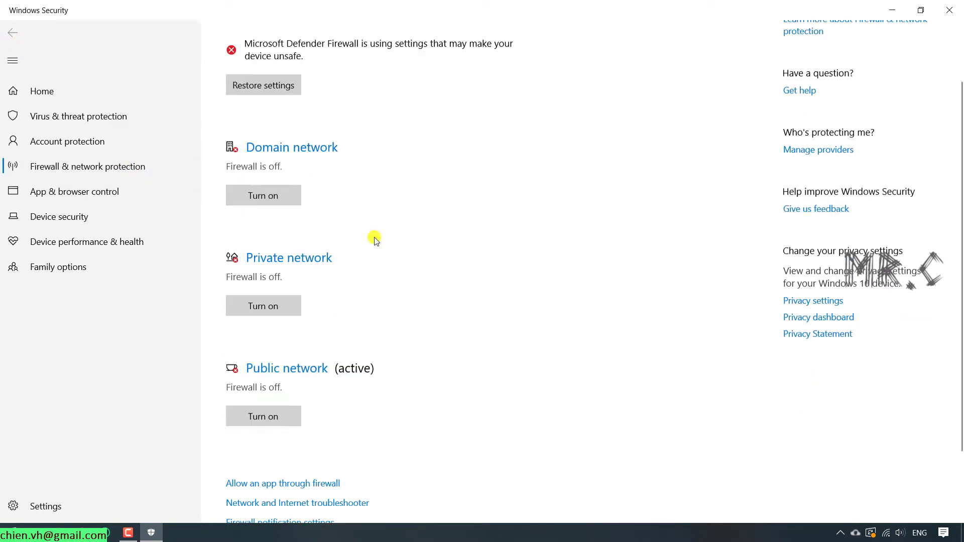
scroll(407, 241, up, 4)
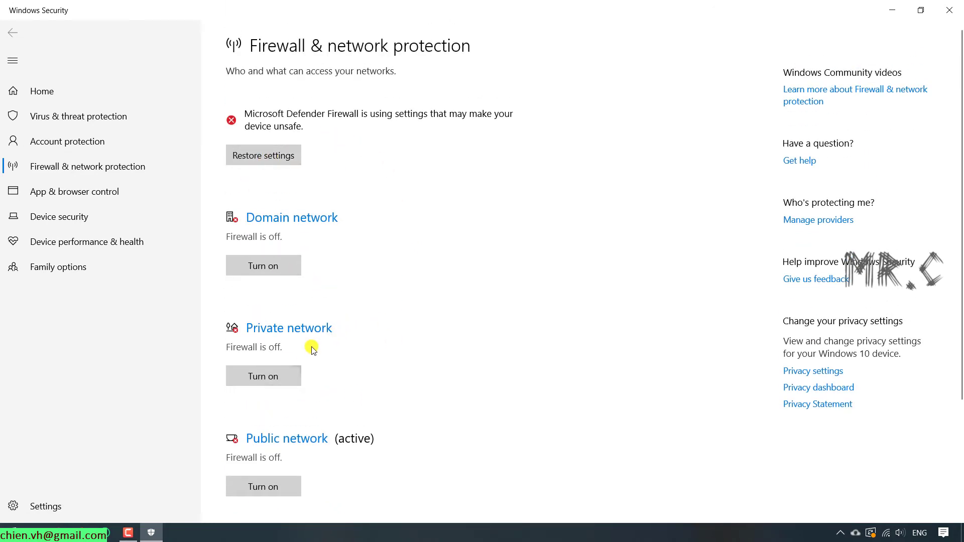
key(super)
text(fire)
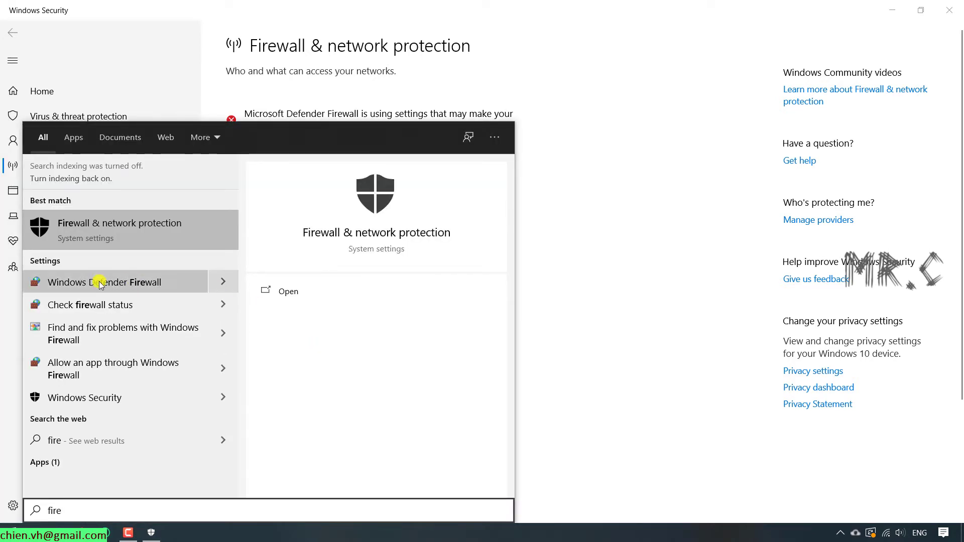
click(100, 284)
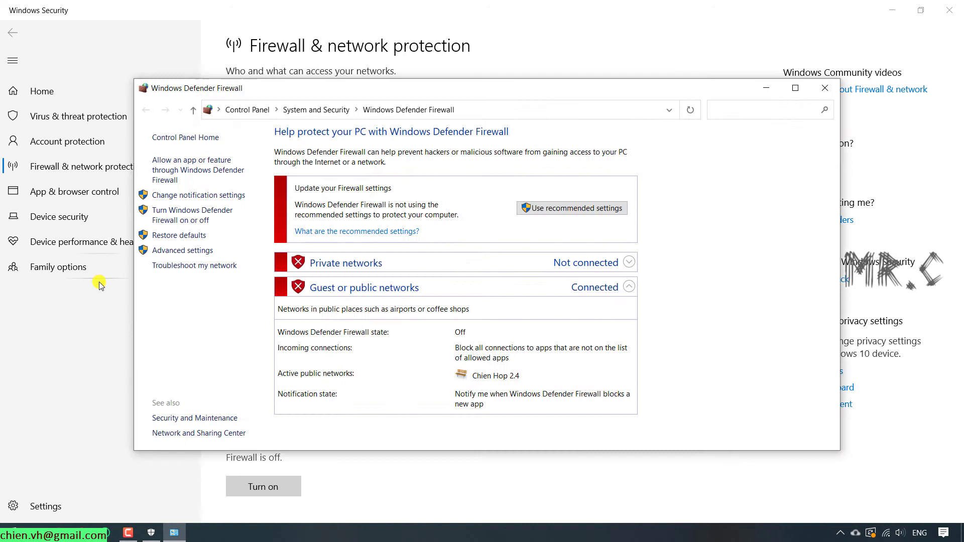
click(795, 87)
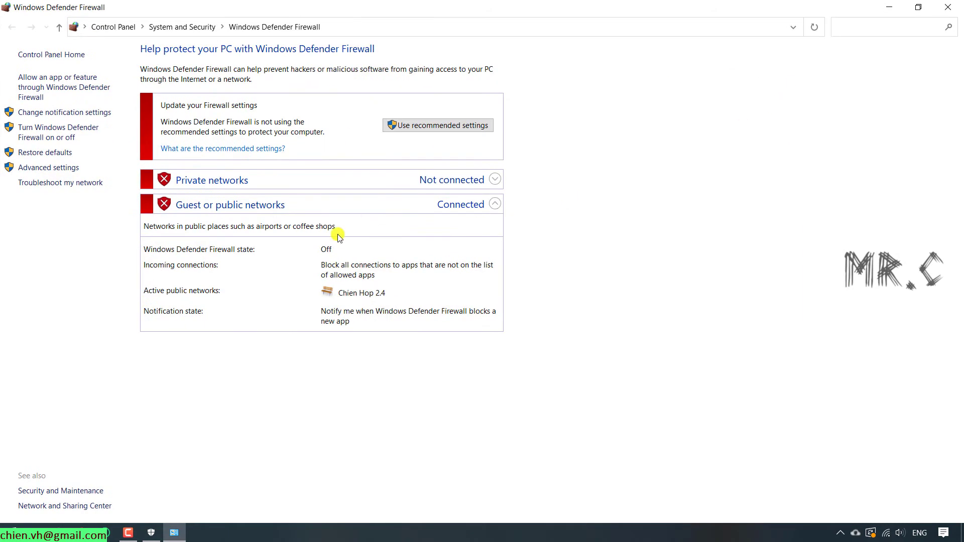
click(63, 133)
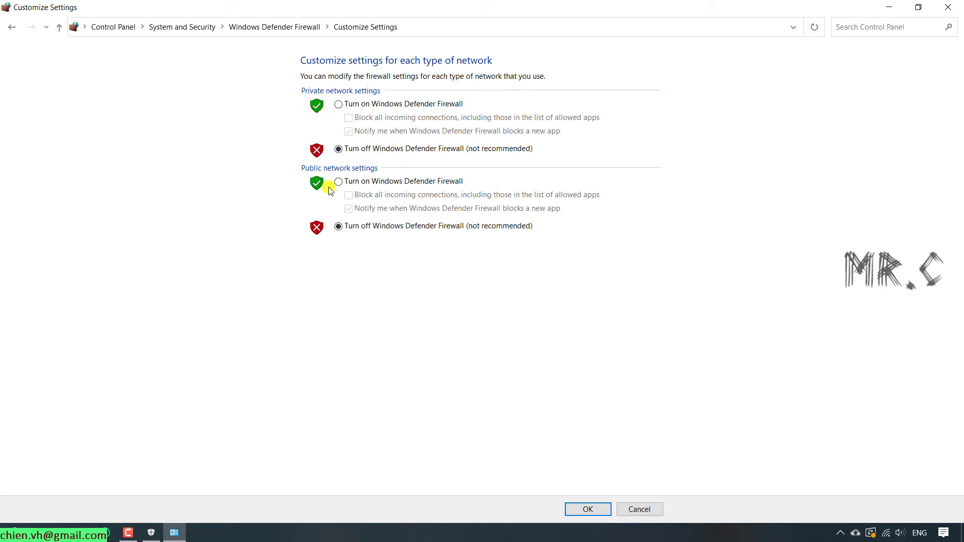
click(647, 512)
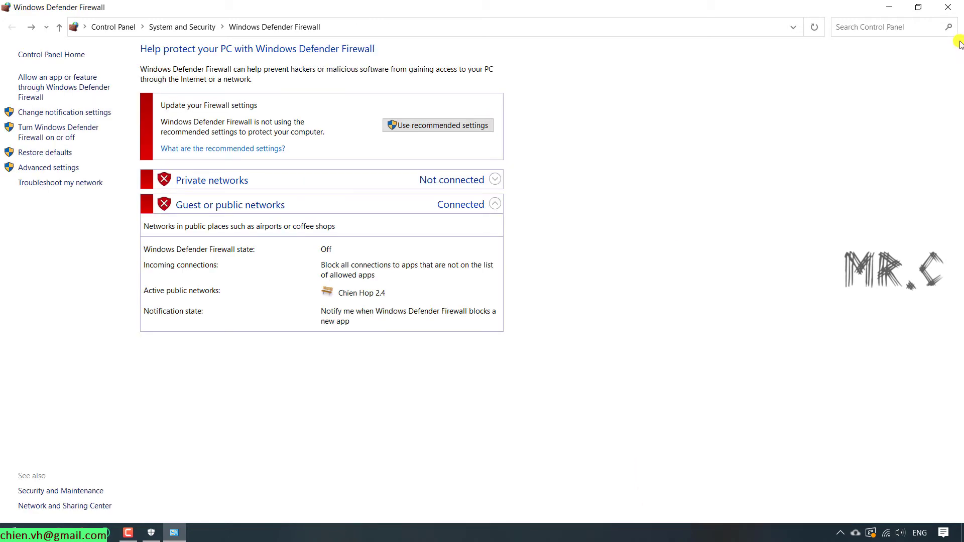
click(951, 7)
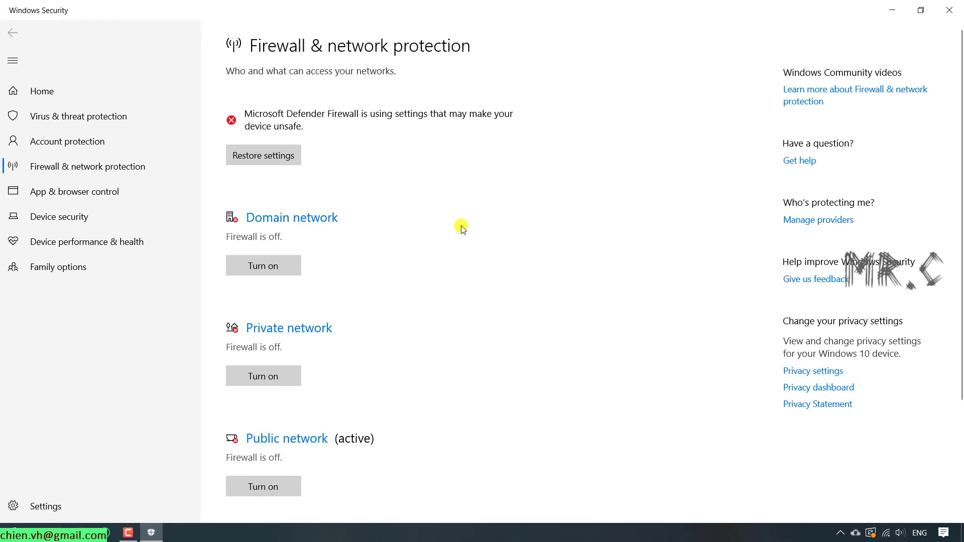
Step: In Virus & threat protection settings, switch Real-time, Cloud-delivered and Automatic sample submission protection off
click(77, 121)
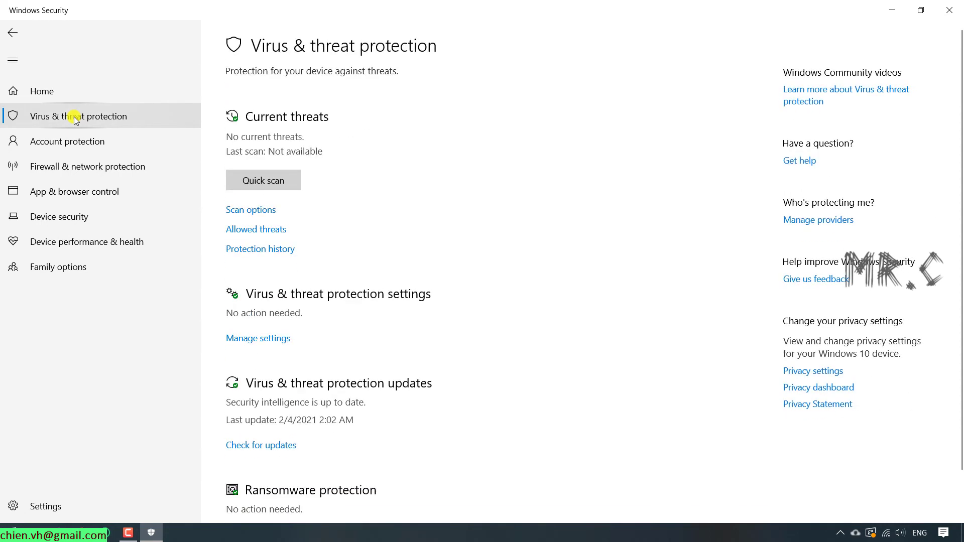
scroll(370, 211, down, 1)
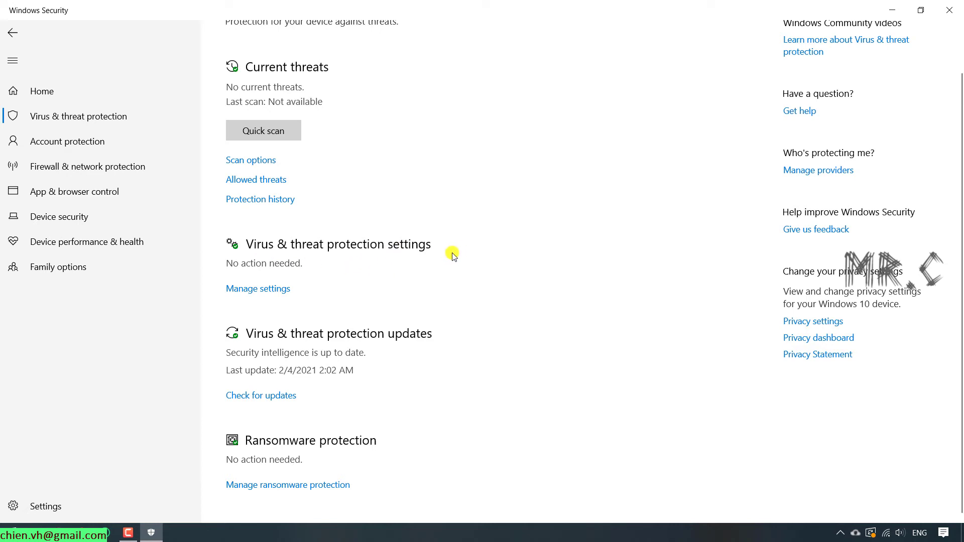
click(263, 288)
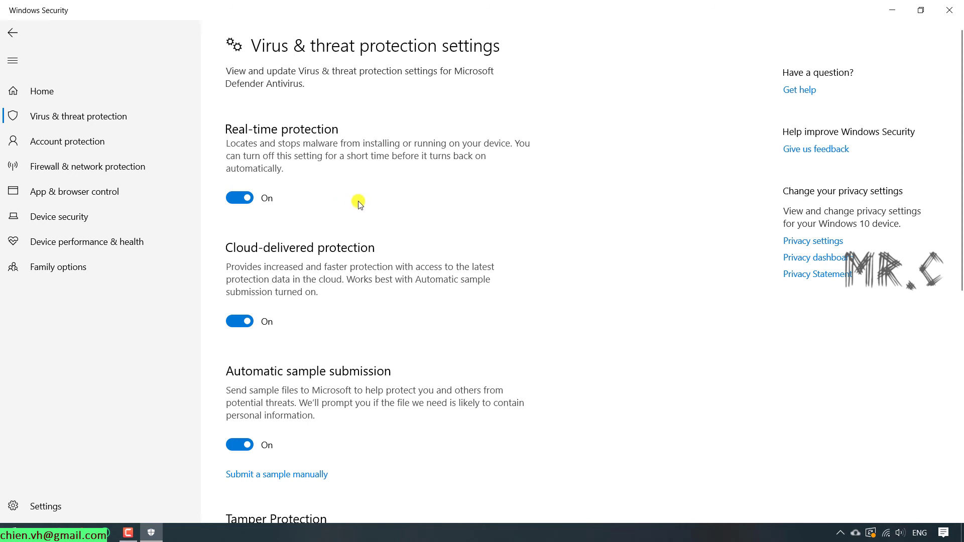
click(241, 198)
click(241, 333)
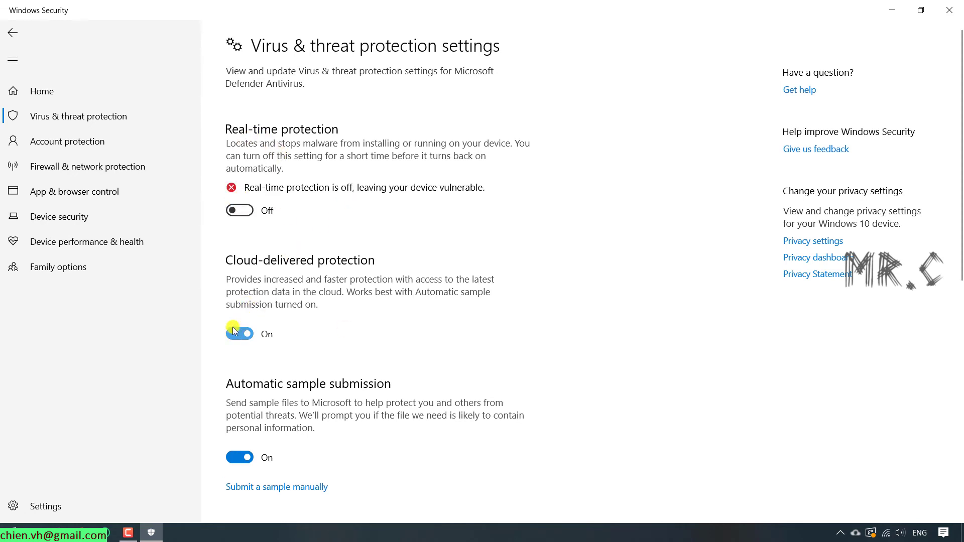
scroll(360, 338, down, 5)
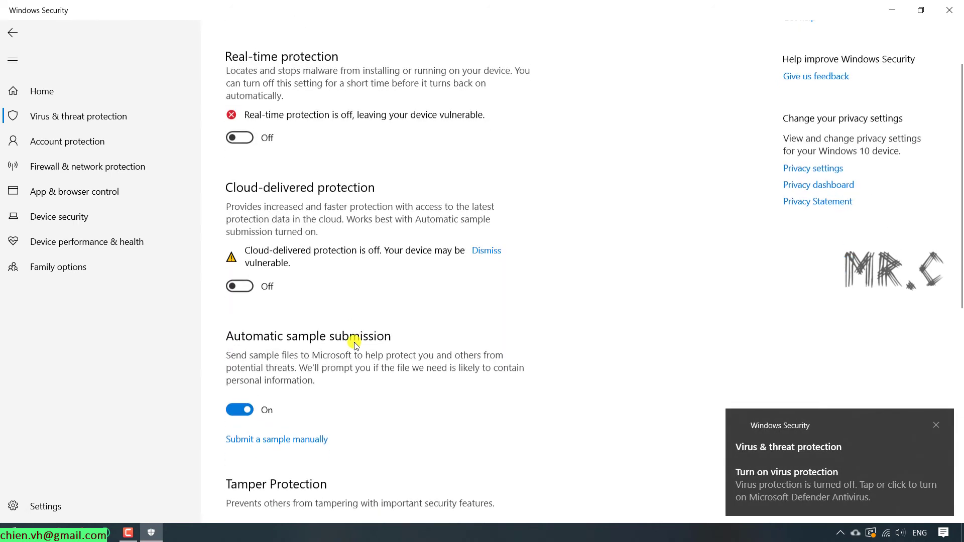
click(240, 258)
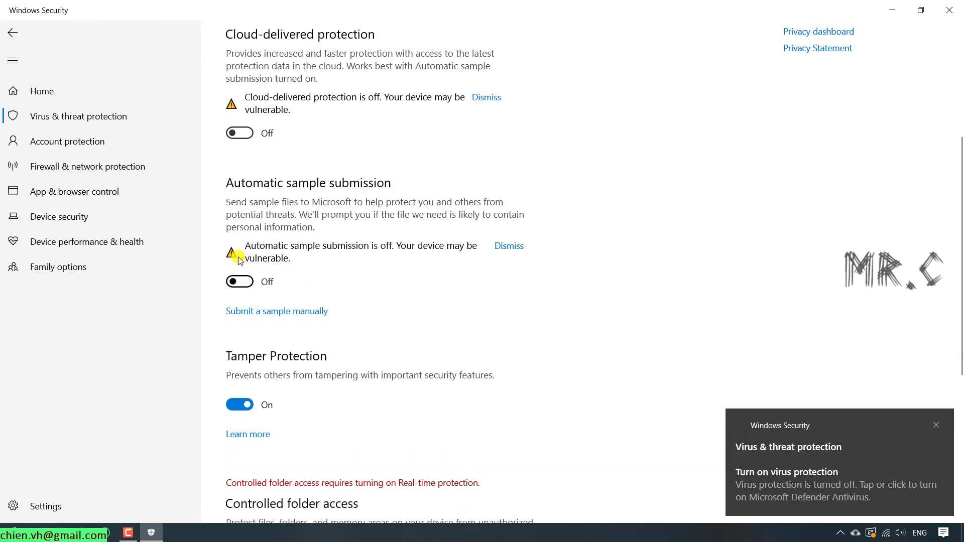
scroll(370, 379, down, 6)
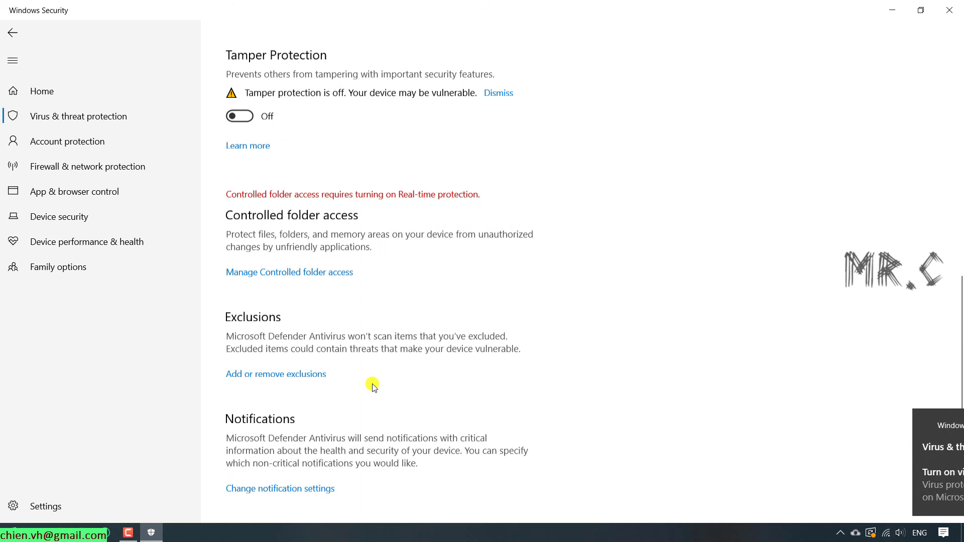
click(13, 33)
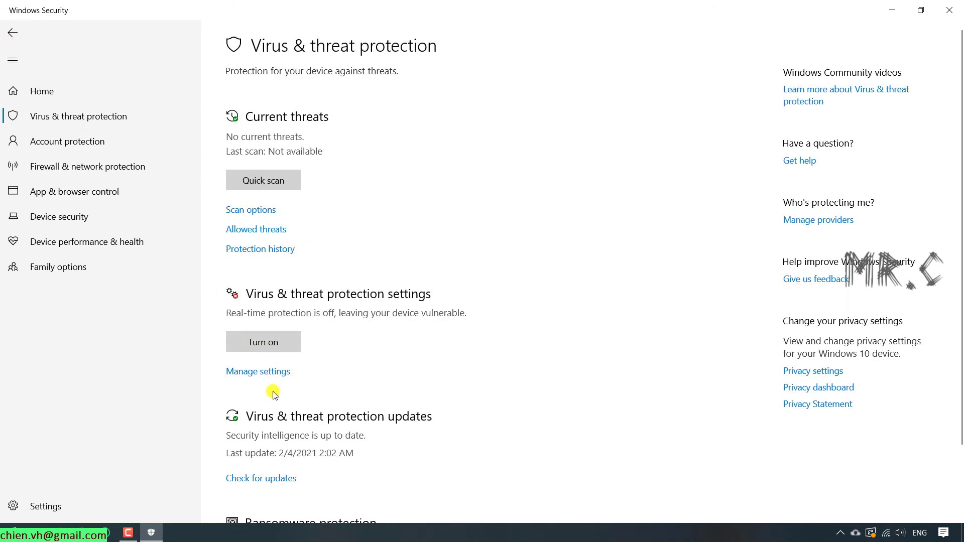
Step: Recheck the virus protection toggles, then go to the Security at a glance Home page
click(264, 374)
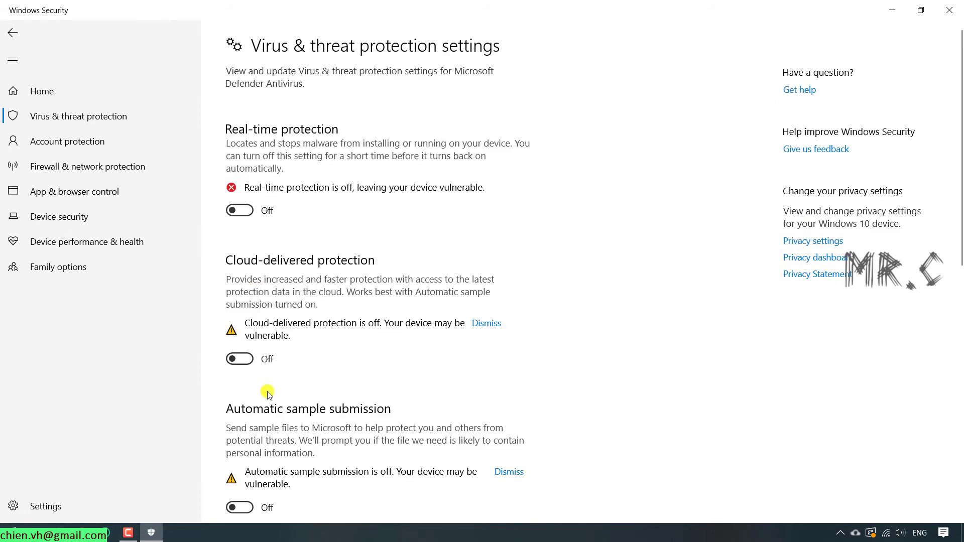
click(76, 114)
click(52, 98)
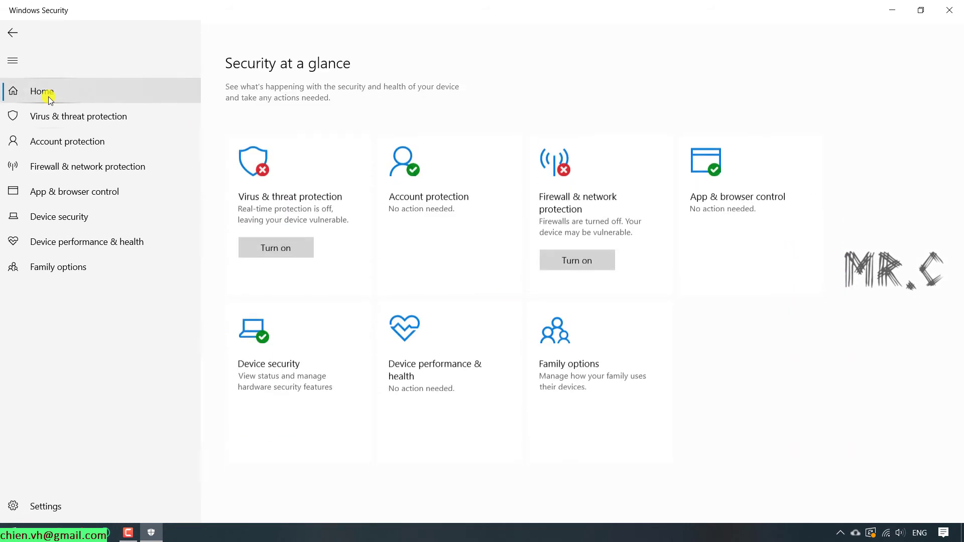